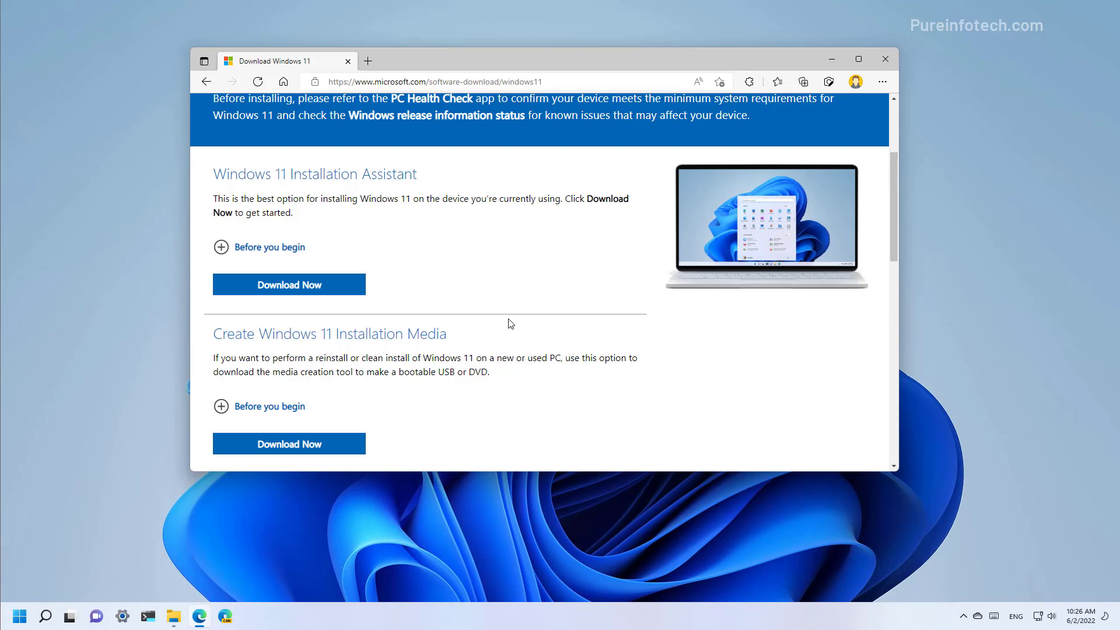
Select the Windows 11 multi-edition ISO under Download Windows 11 Disk Image and submit it
scroll(511, 323, up, 3)
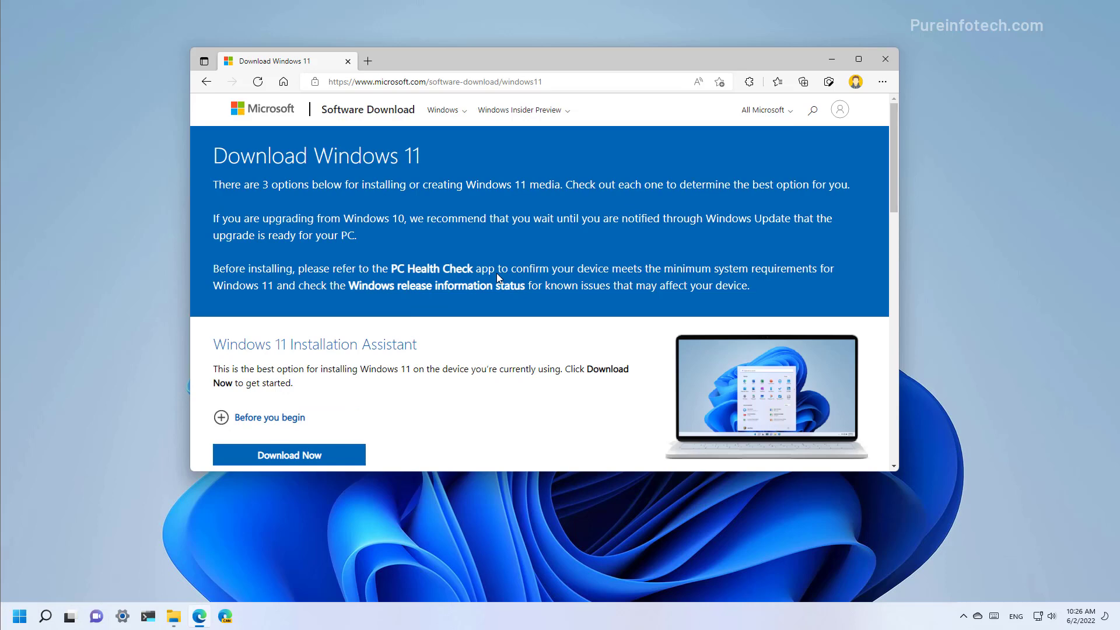
scroll(497, 277, down, 6)
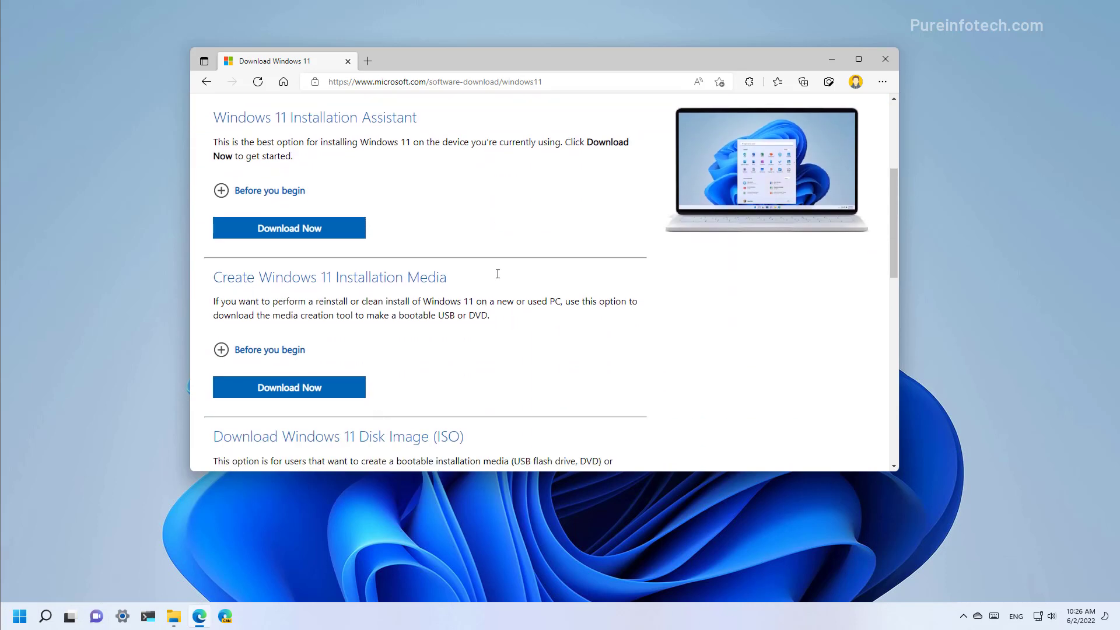
scroll(498, 273, down, 2)
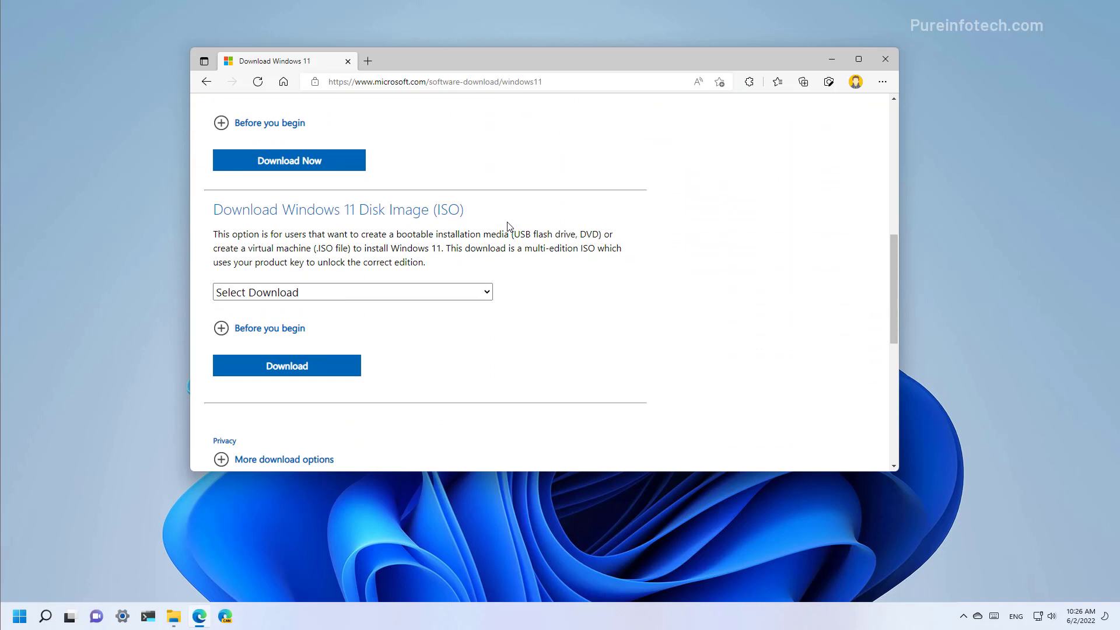
click(351, 293)
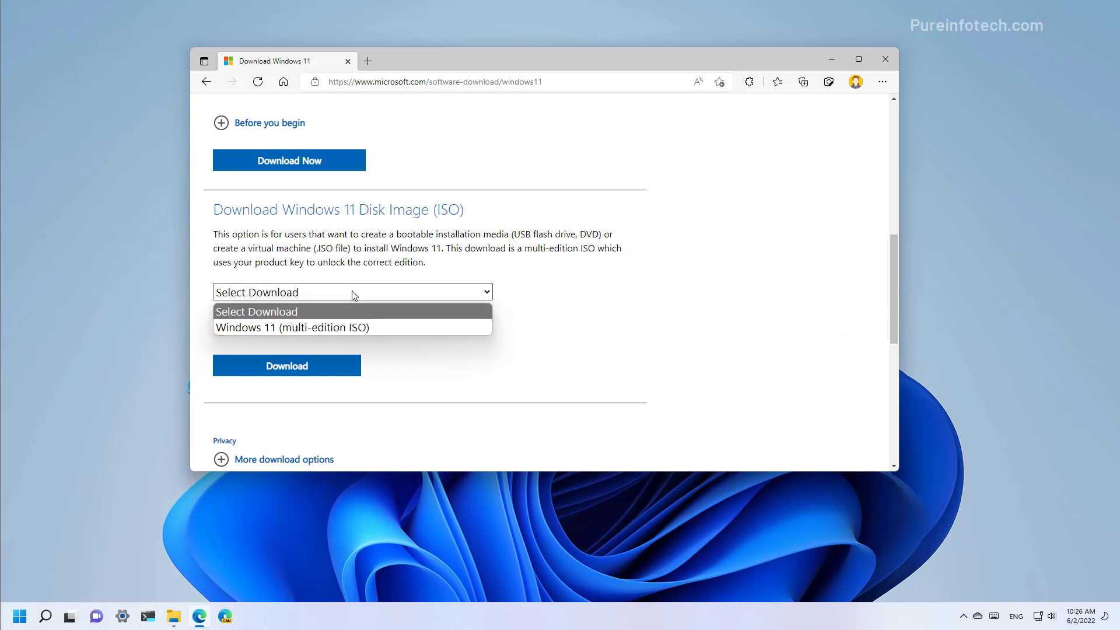
click(342, 328)
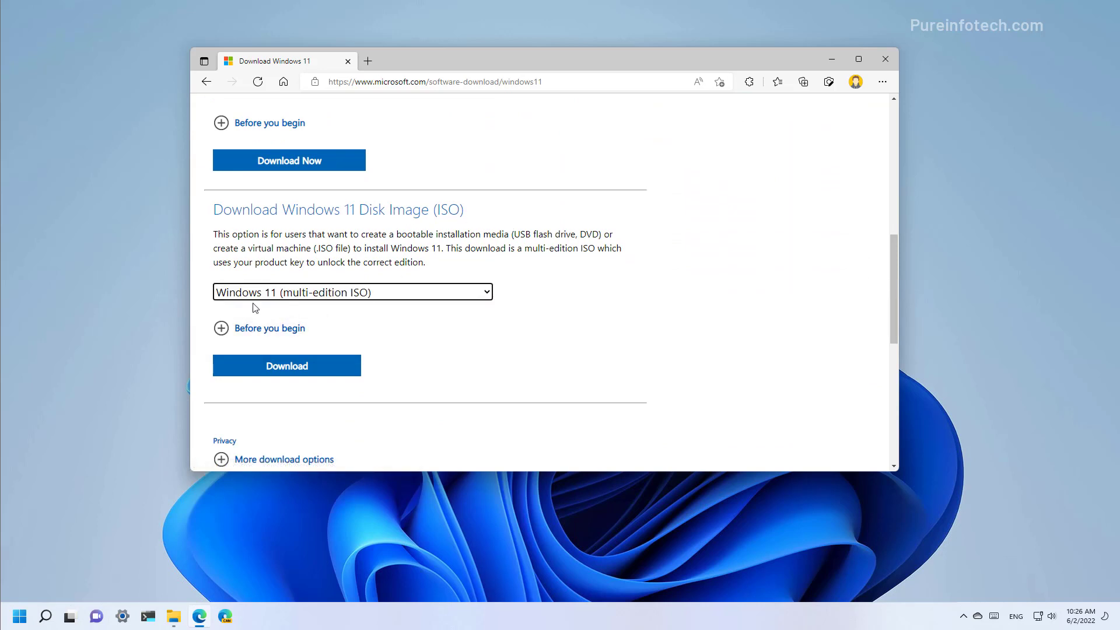
click(313, 366)
Choose English (United States), start the 64-bit ISO download, then cancel it
click(318, 288)
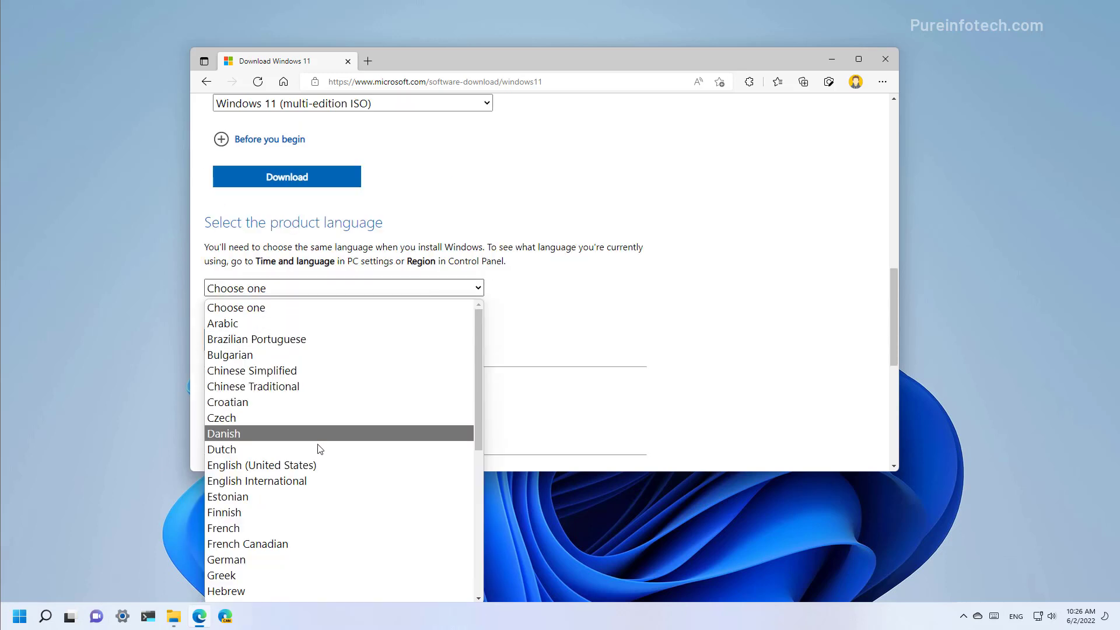
click(313, 464)
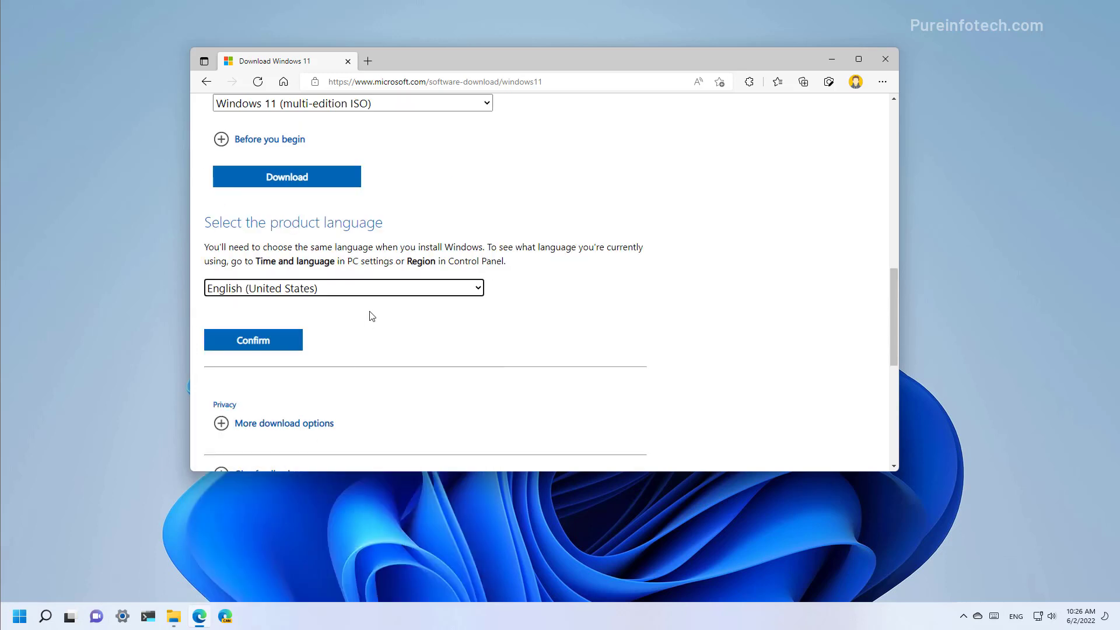
click(276, 346)
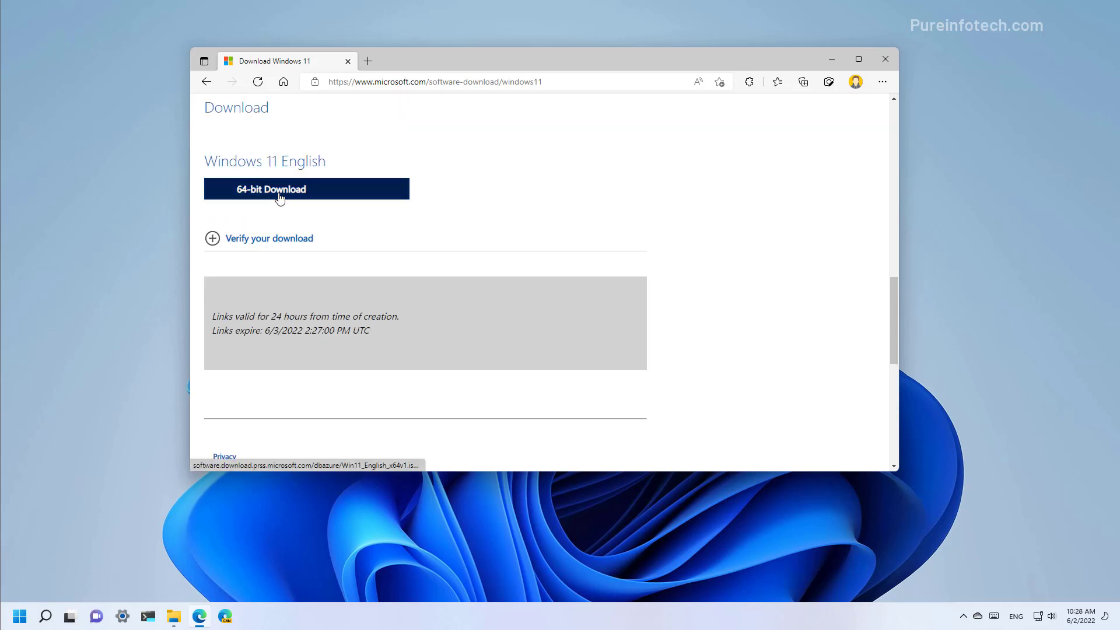
click(280, 197)
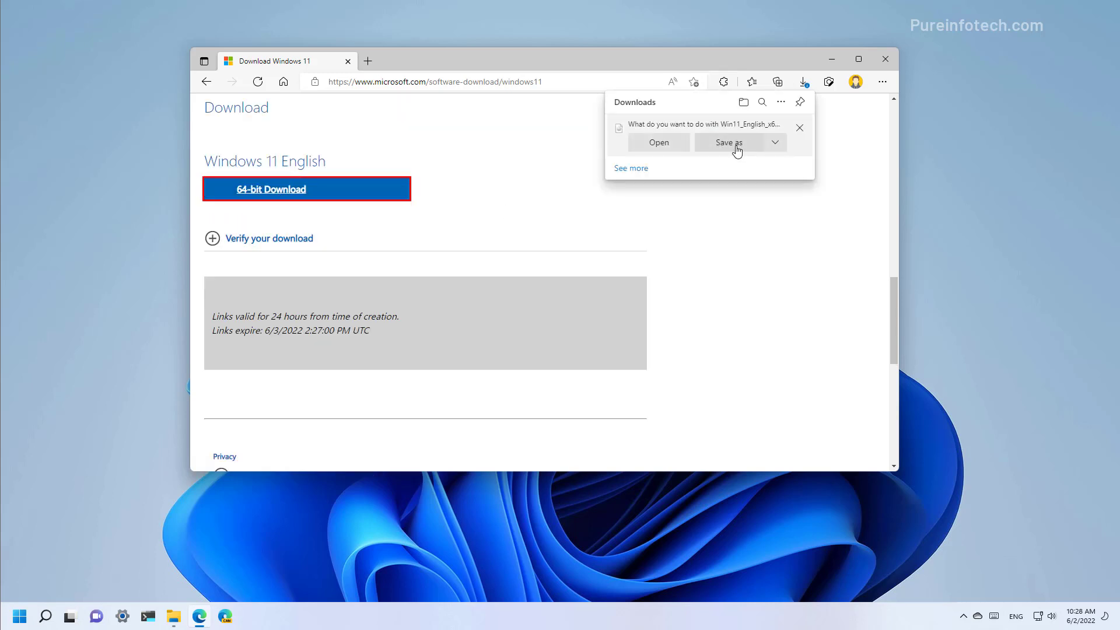
click(800, 127)
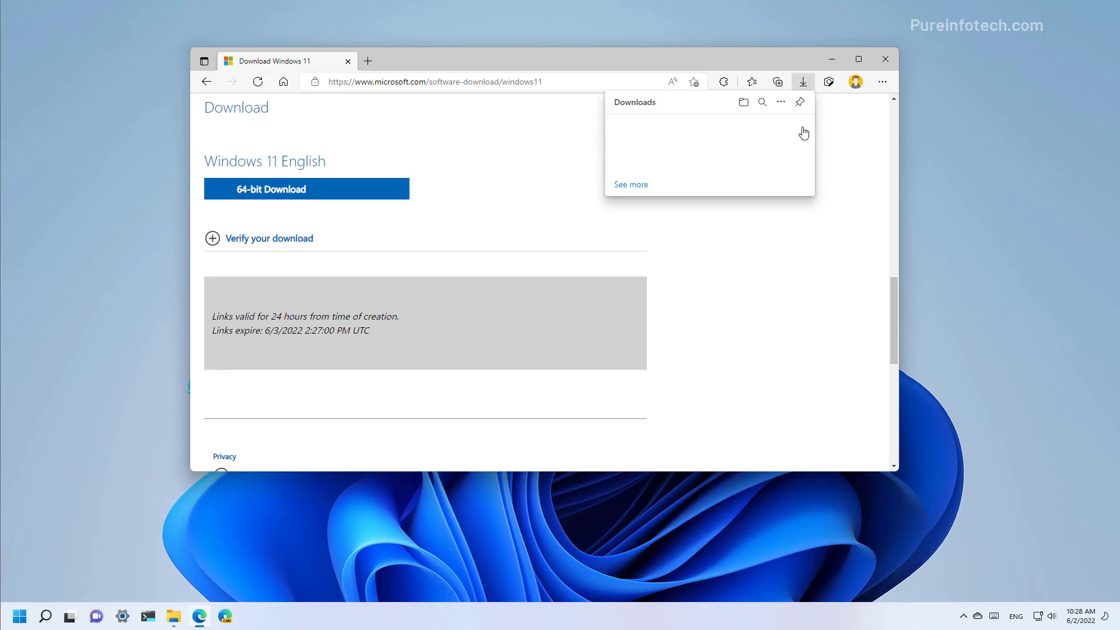
Close Edge, mount Windows11_22h2.iso from New Volume (F:), and launch its setup.exe
click(884, 59)
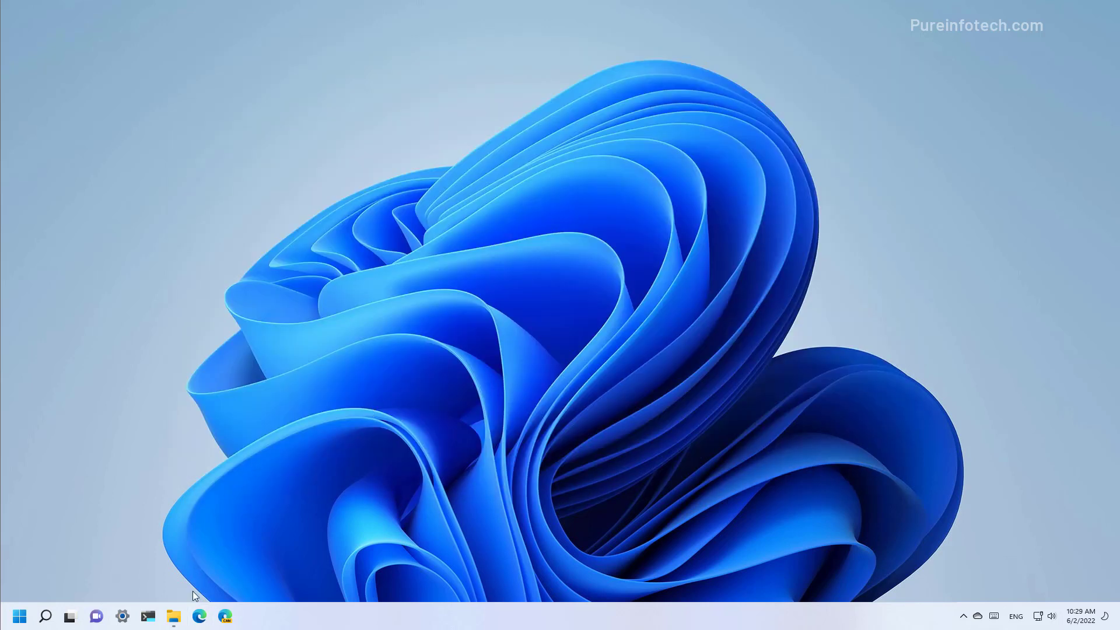
click(173, 616)
drag(519, 213, 492, 162)
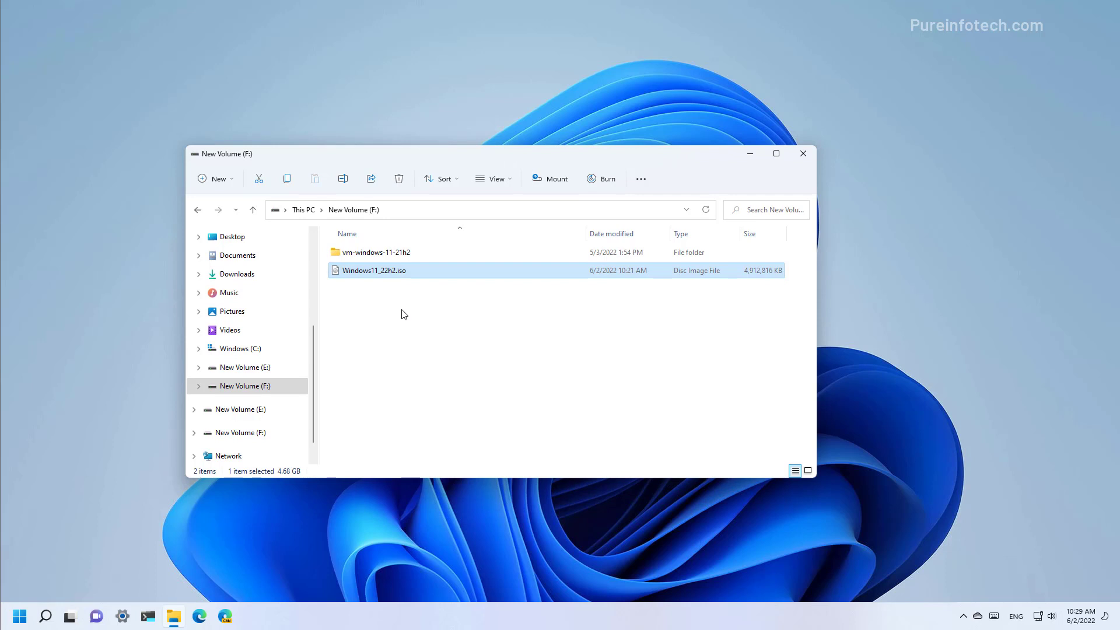
double_click(386, 274)
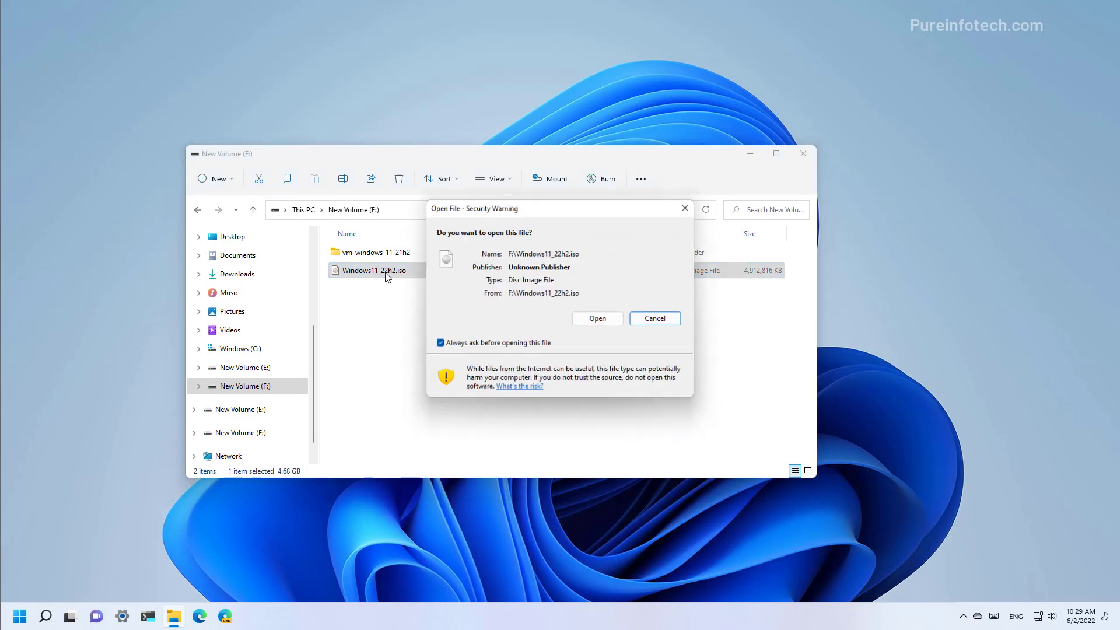
click(605, 321)
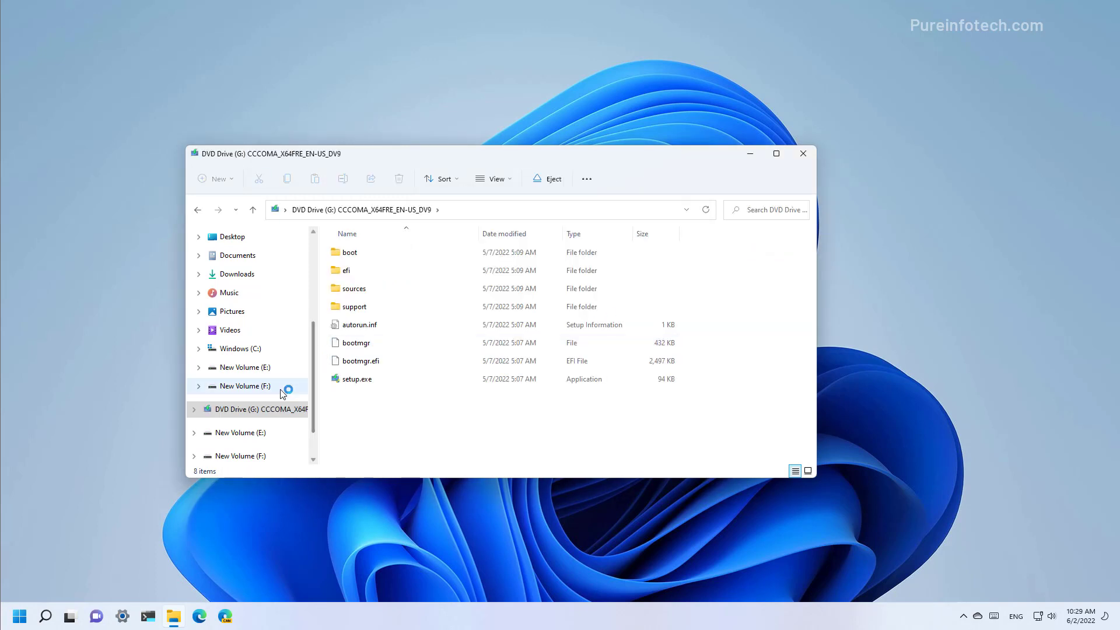
click(364, 382)
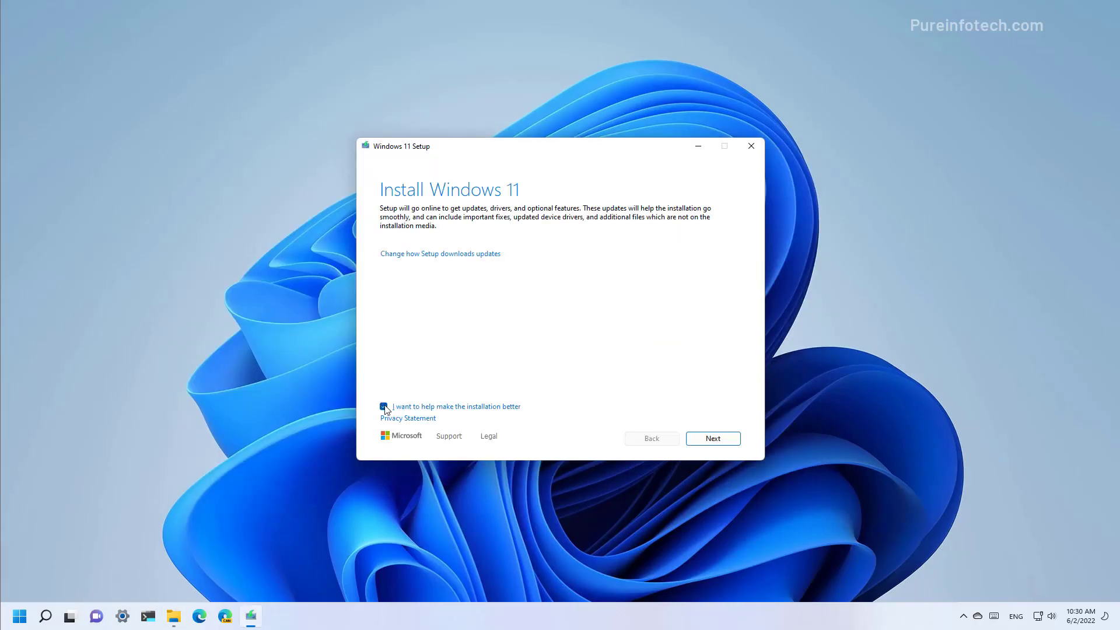
Approve the UAC prompt and set Setup to 'Not right now' for downloading updates
click(384, 406)
click(435, 255)
click(415, 277)
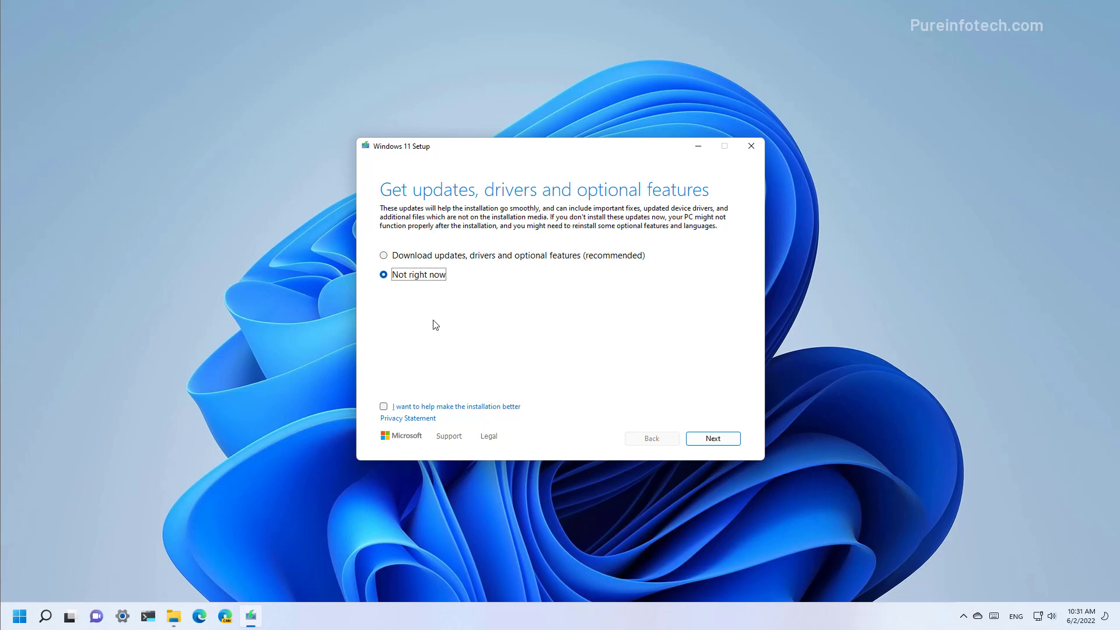
Accept the license terms and install Windows 11 Pro, keeping personal files and apps
click(713, 439)
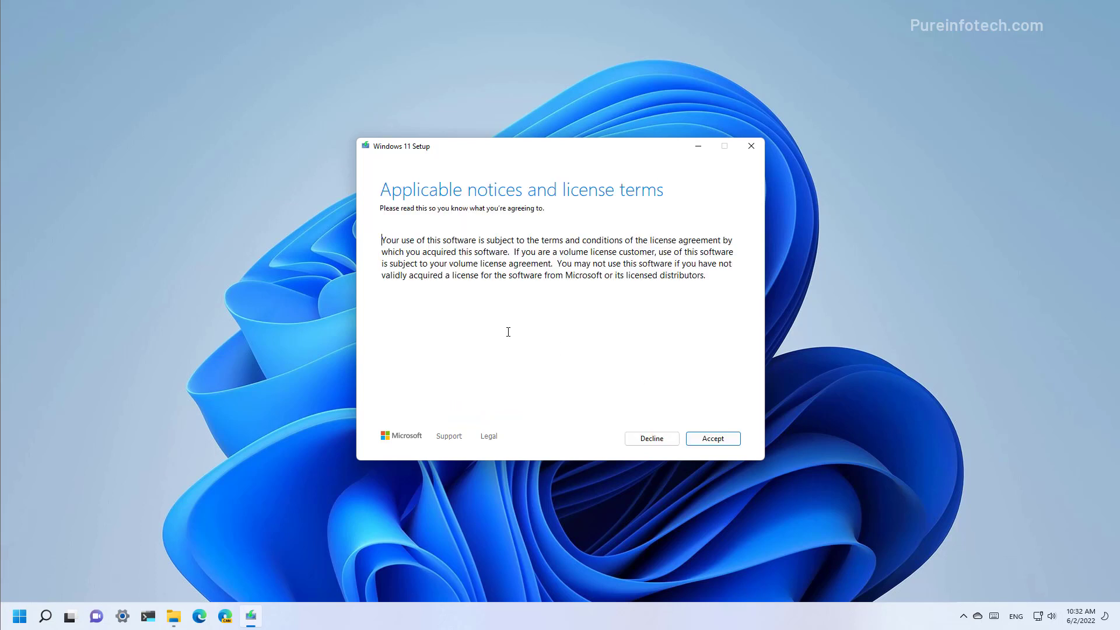
click(713, 438)
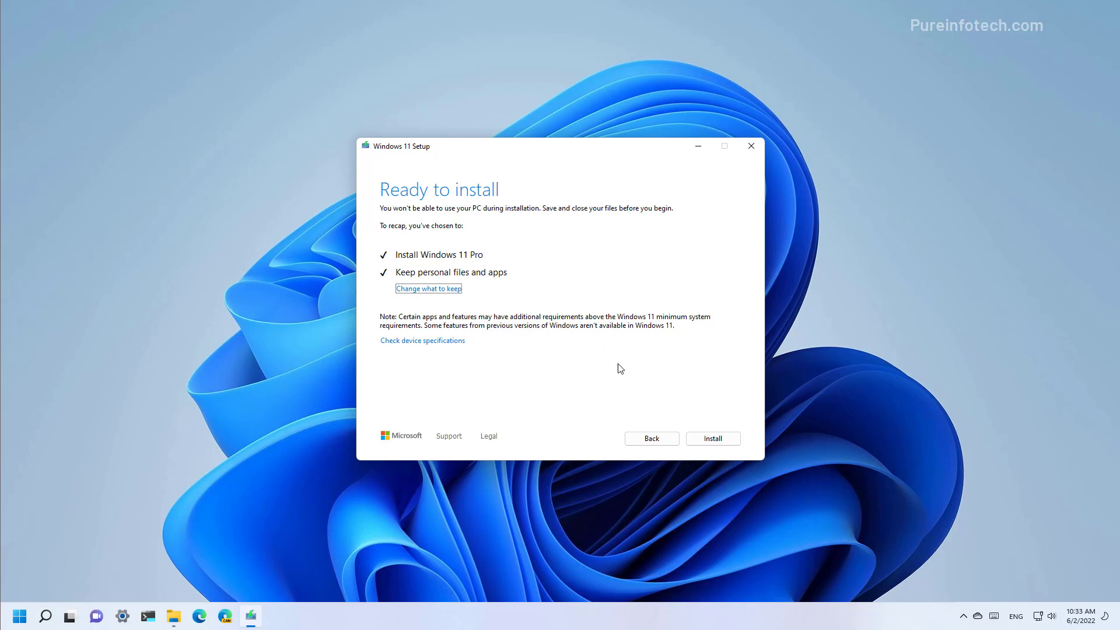
click(704, 439)
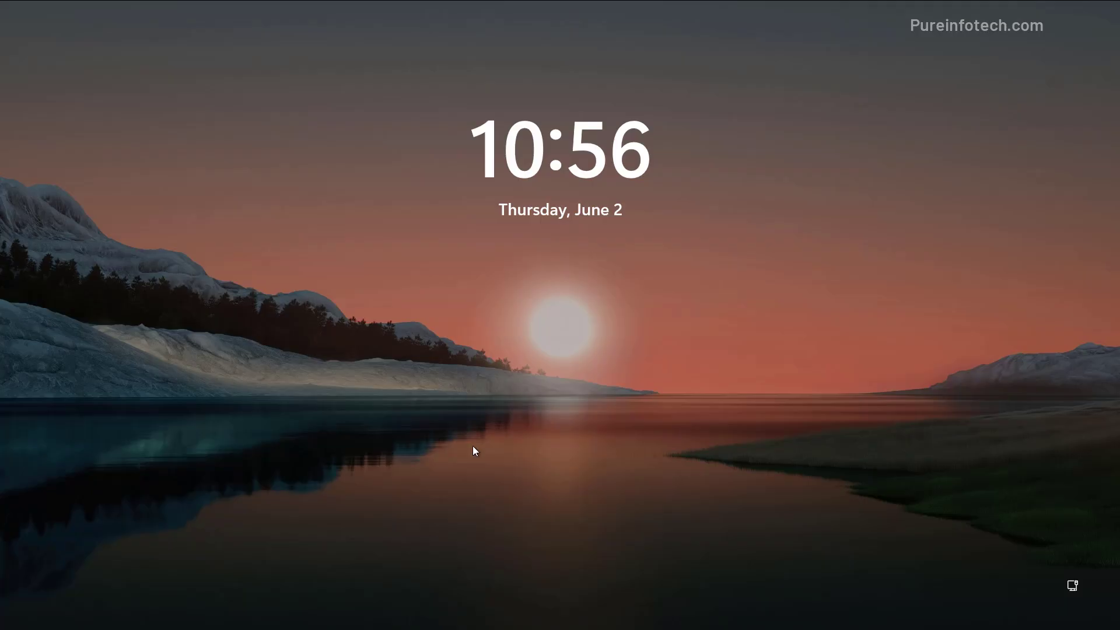
Dismiss the lock screen and enter the account PIN to reach the desktop
click(473, 434)
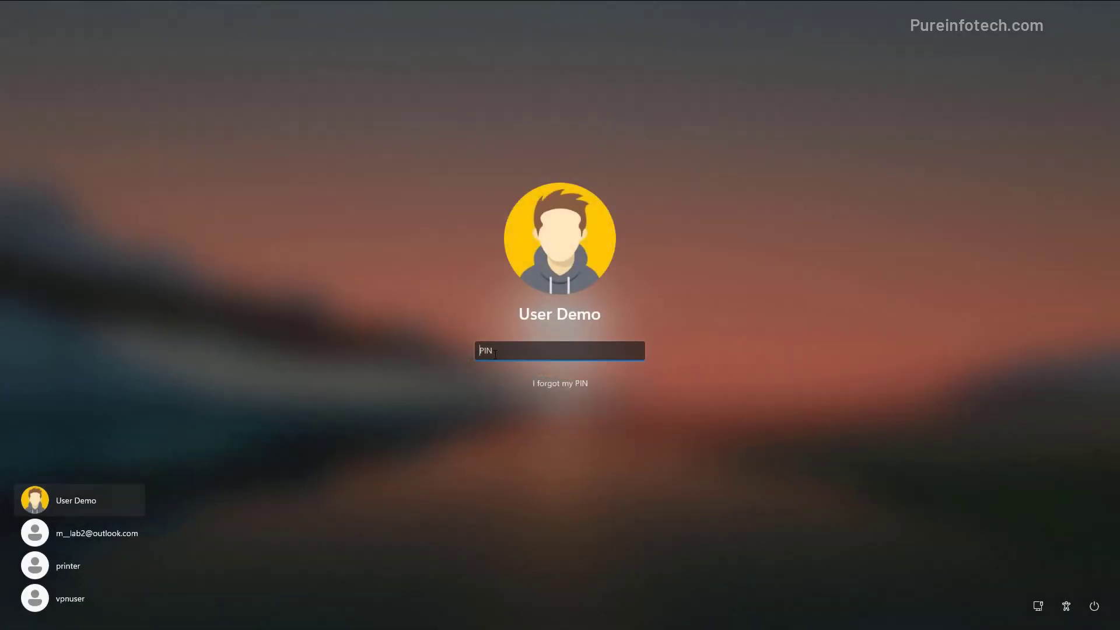
text(1234)
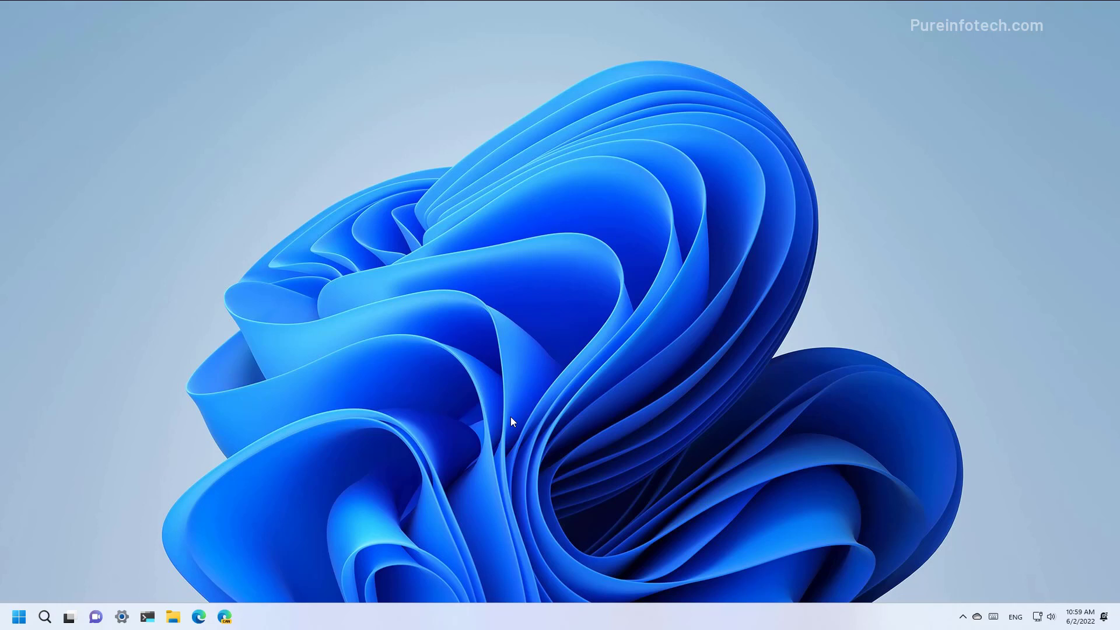
Open Settings > System > About, confirm version 22H2, build 22621.1, then close Settings
key(super)
text(setting)
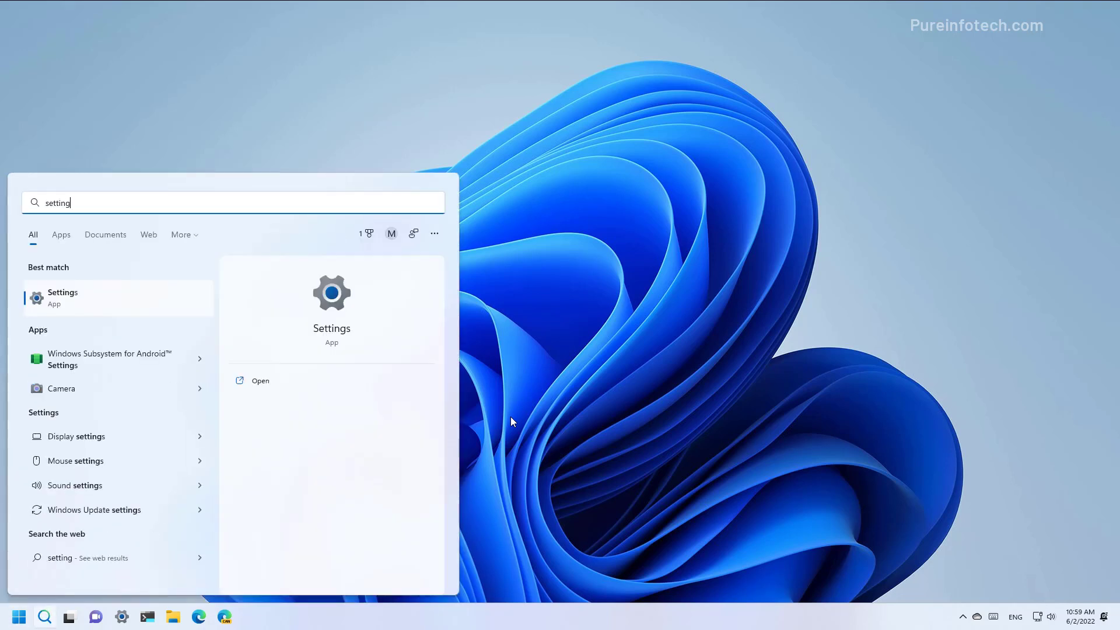
click(143, 309)
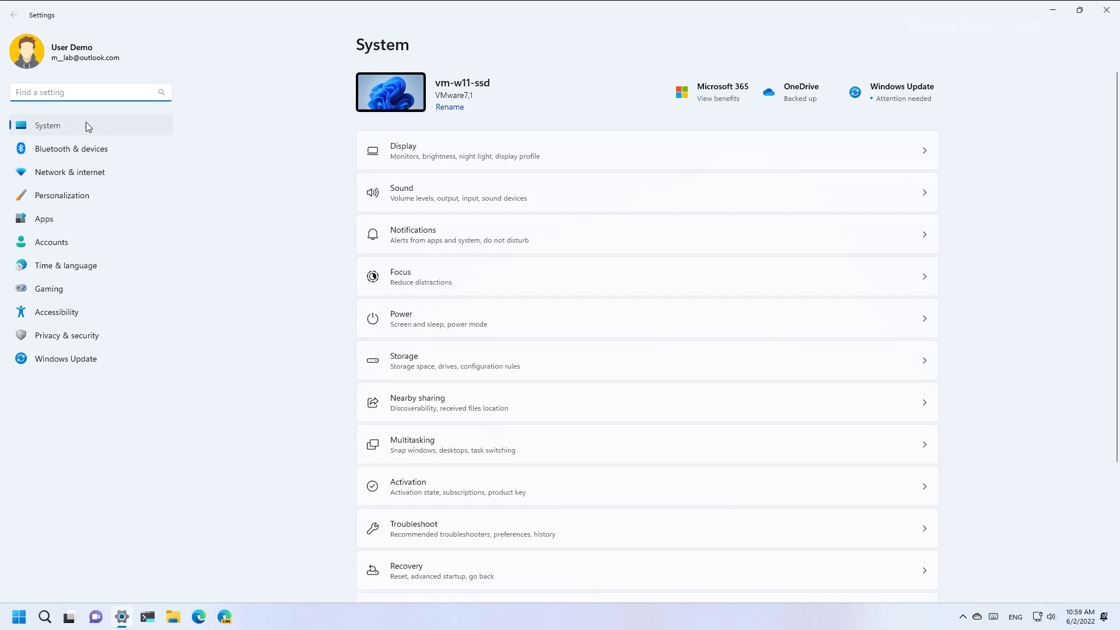
scroll(414, 349, down, 3)
click(445, 564)
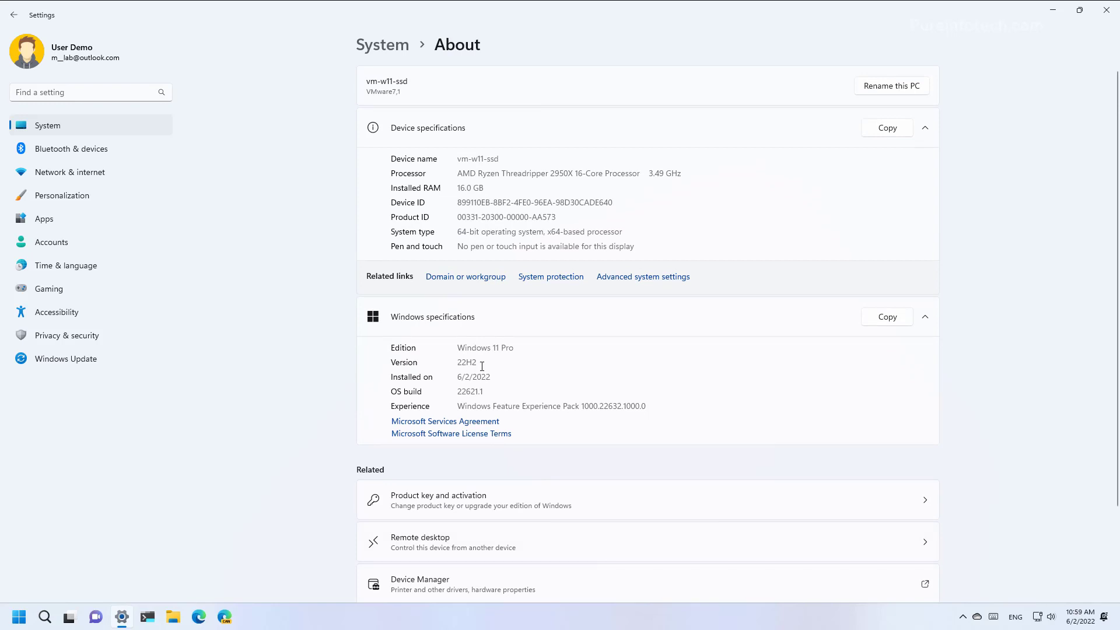
click(1106, 10)
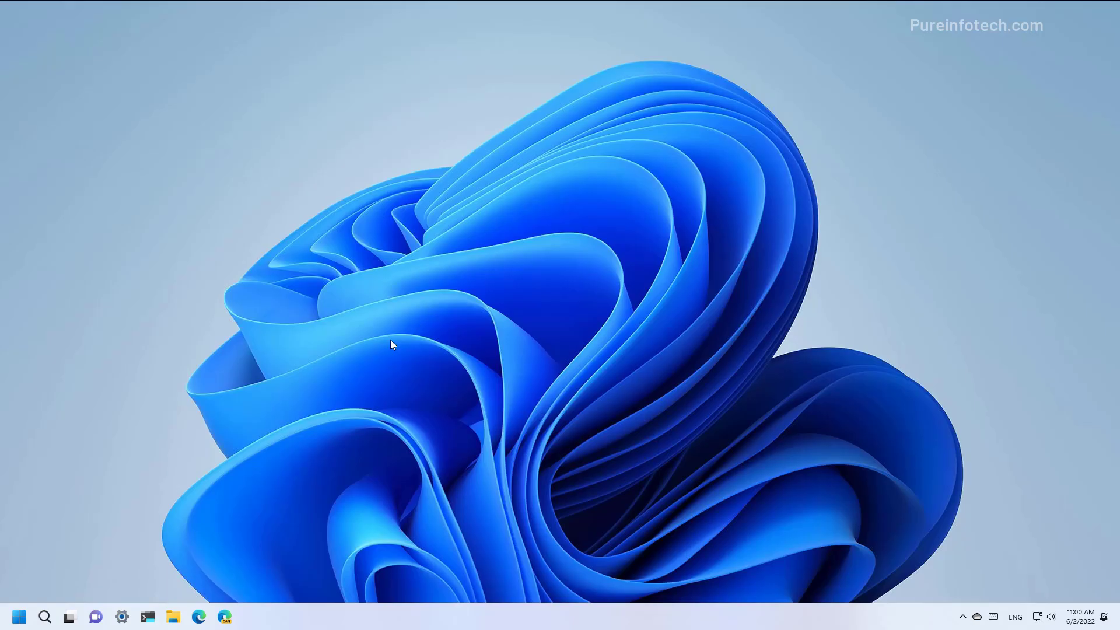